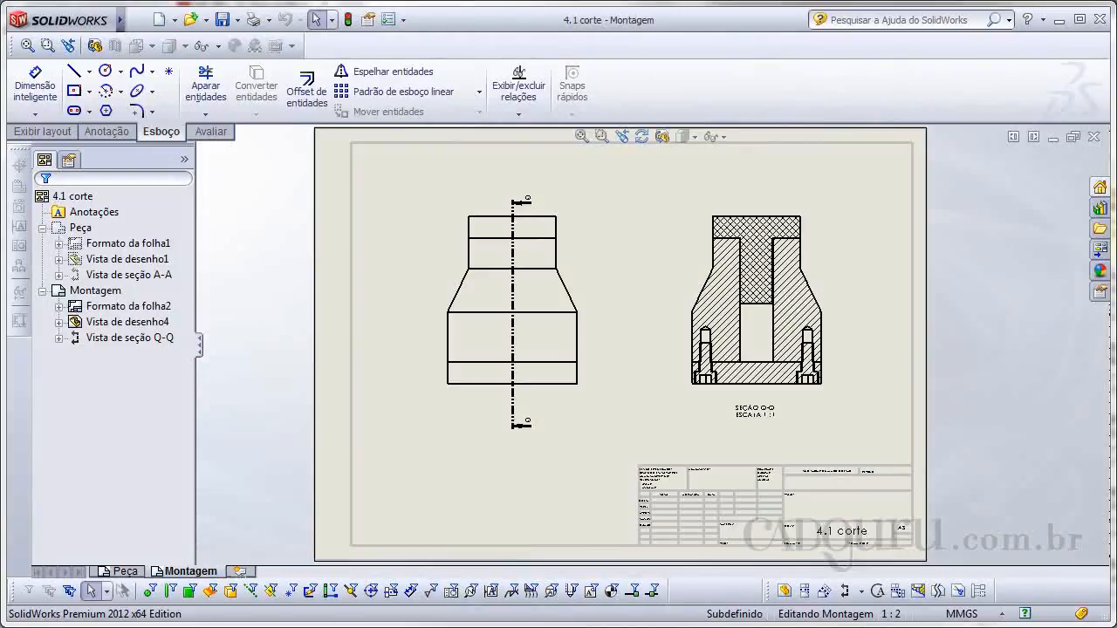
- Open the assembly referenced by the front view on the Montagem drawing sheet
{"action": "left_click", "coordinate": [788, 478]}
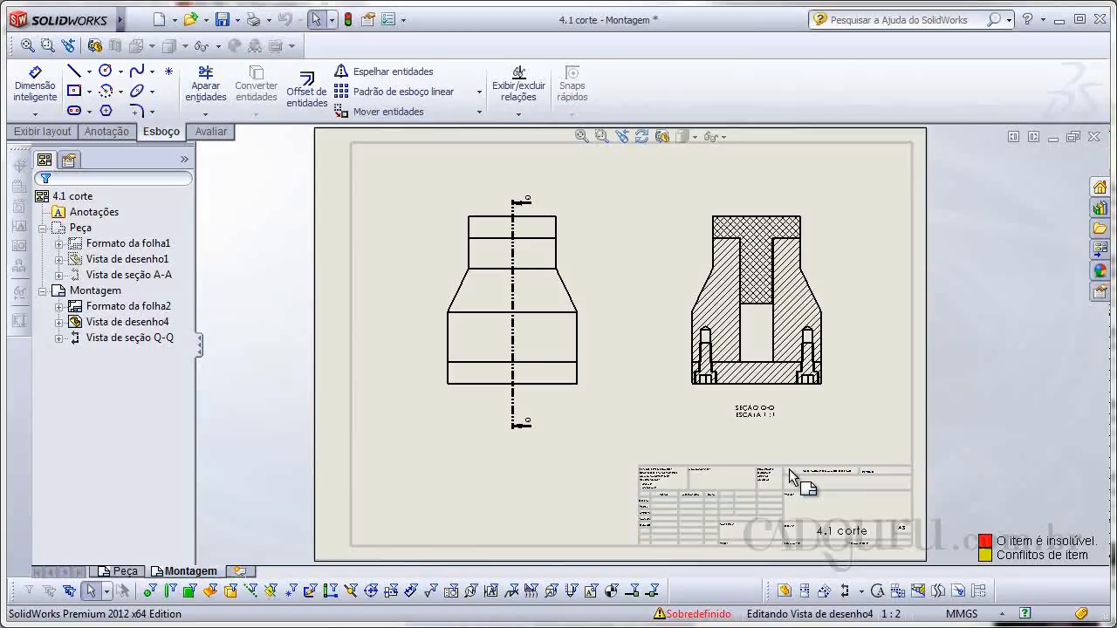
{"action": "right_click", "coordinate": [583, 240]}
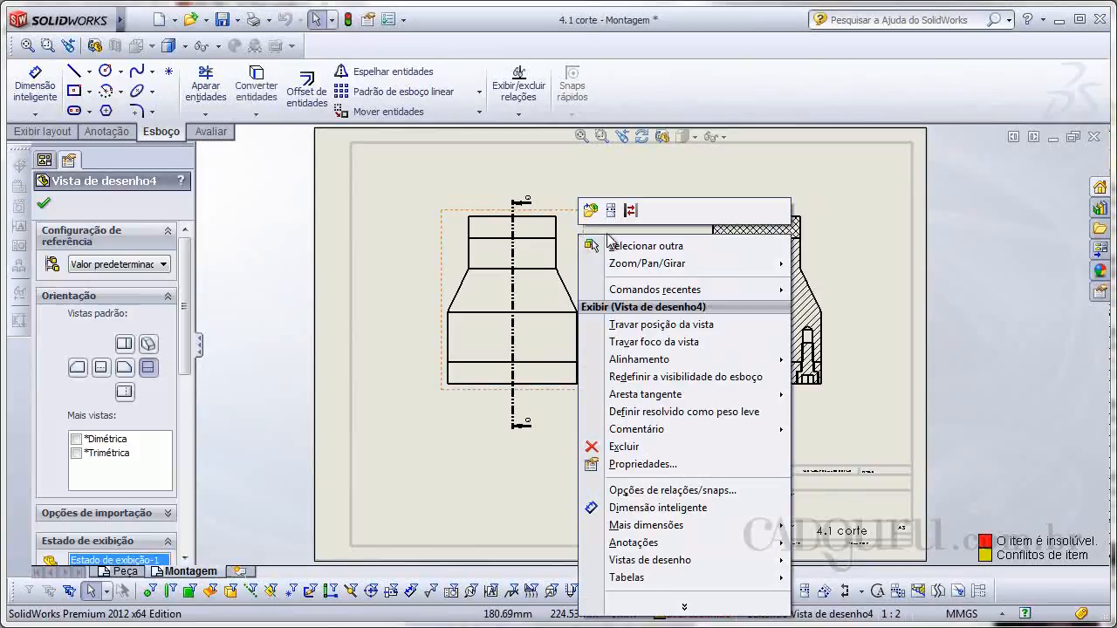
{"action": "left_click", "coordinate": [591, 210]}
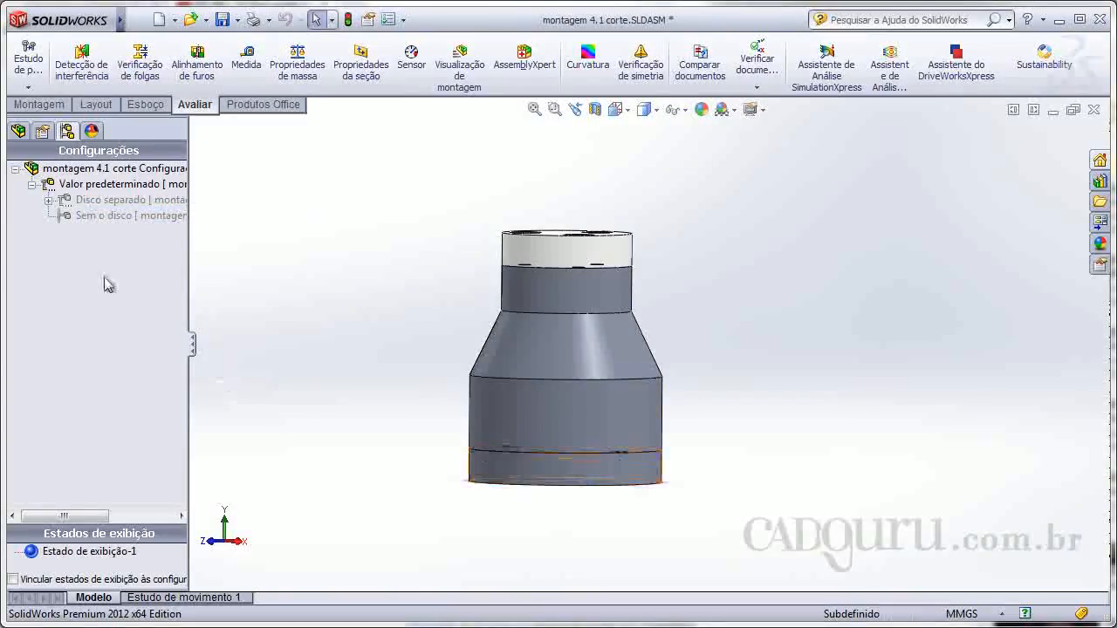
- Examine the assembly in its Sem o disco configuration and look through its component tree
{"action": "double_click", "coordinate": [102, 217]}
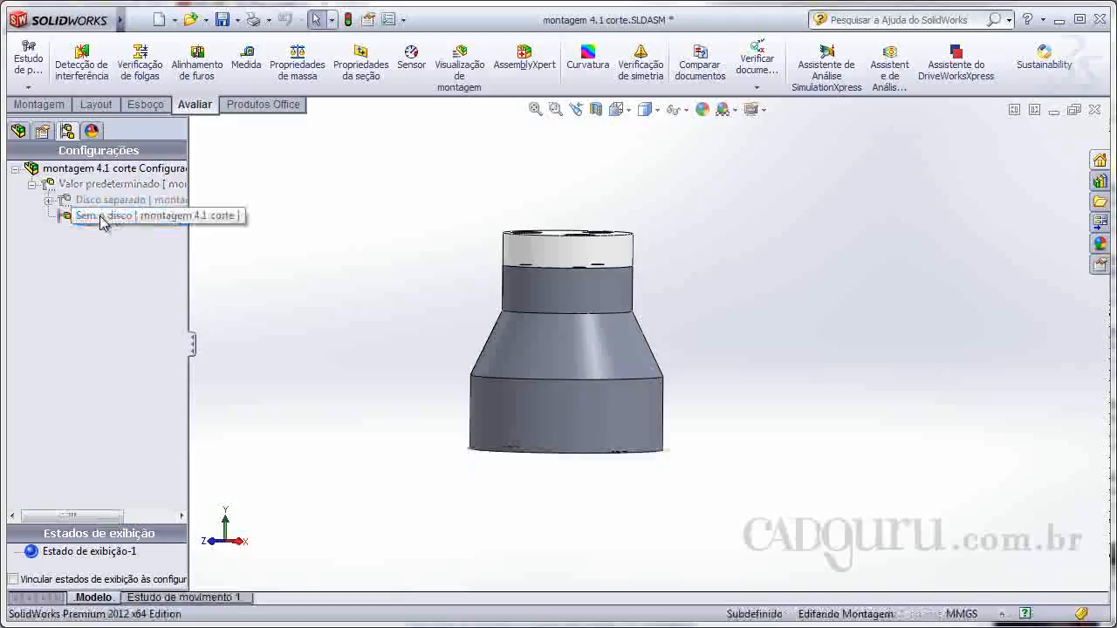
{"action": "left_click", "coordinate": [56, 268]}
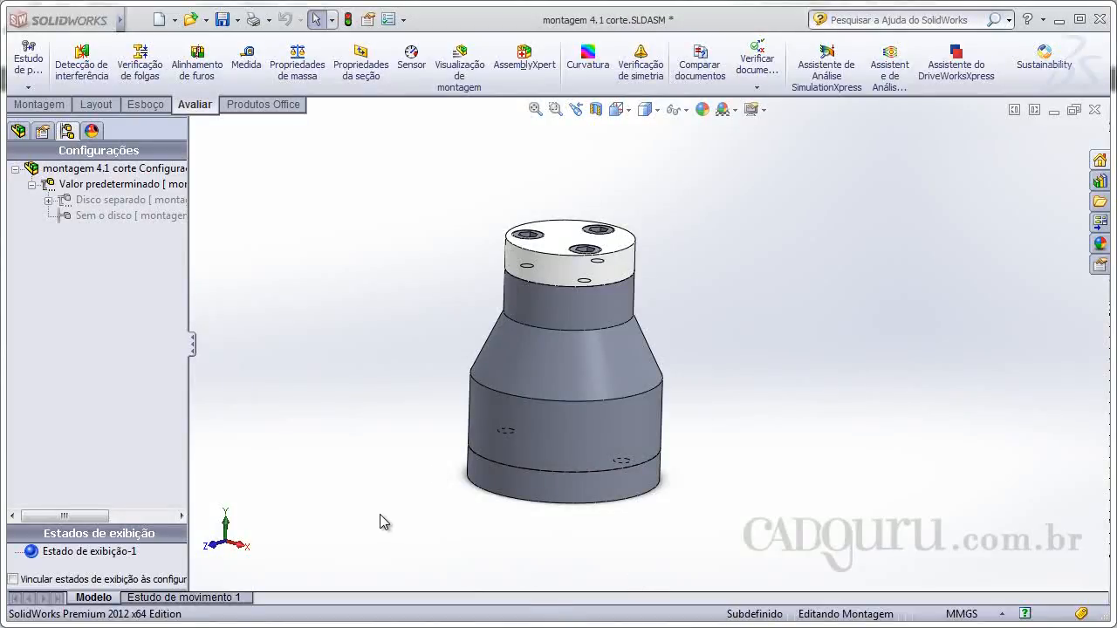
{"action": "left_click", "coordinate": [19, 132]}
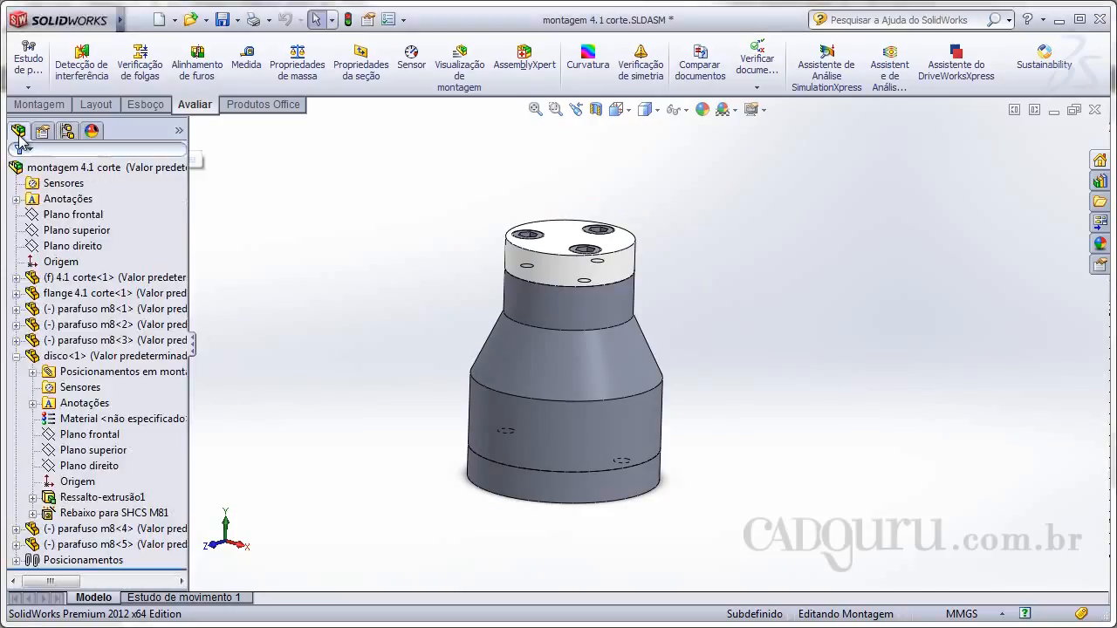
{"action": "left_click", "coordinate": [68, 132]}
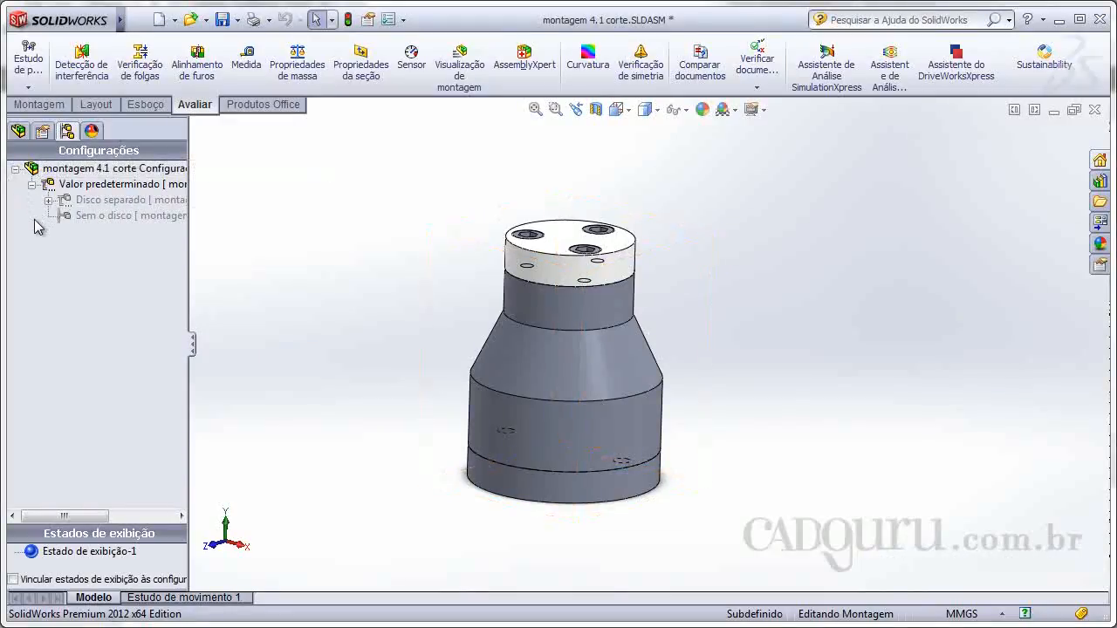
- Add a derived configuration named Sem flange under Valor predeterminado
{"action": "right_click", "coordinate": [111, 186]}
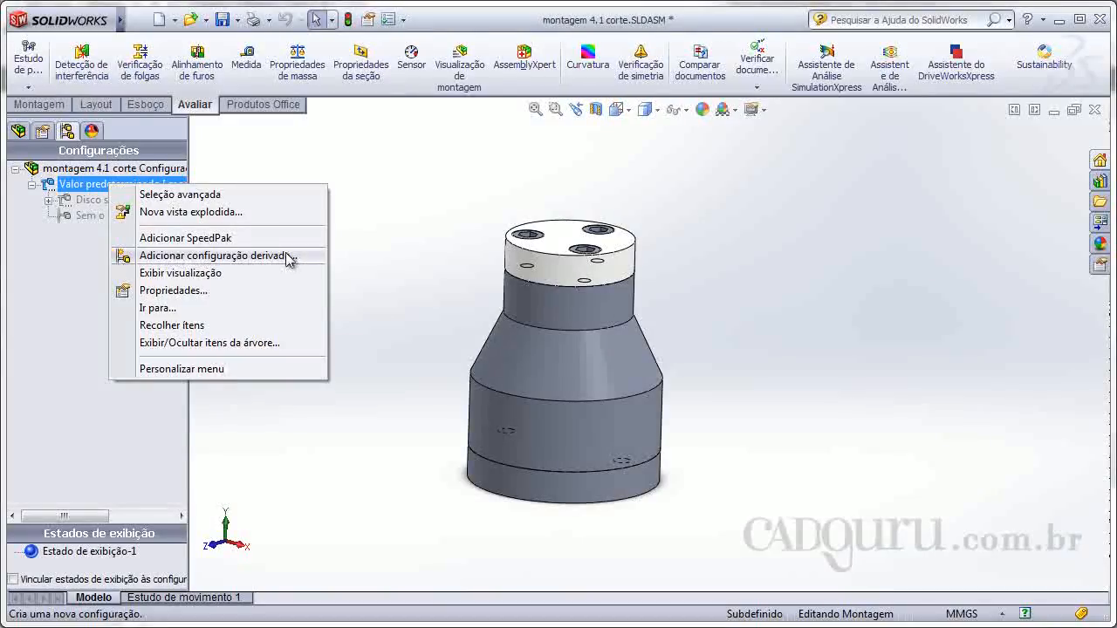
{"action": "left_click", "coordinate": [186, 259]}
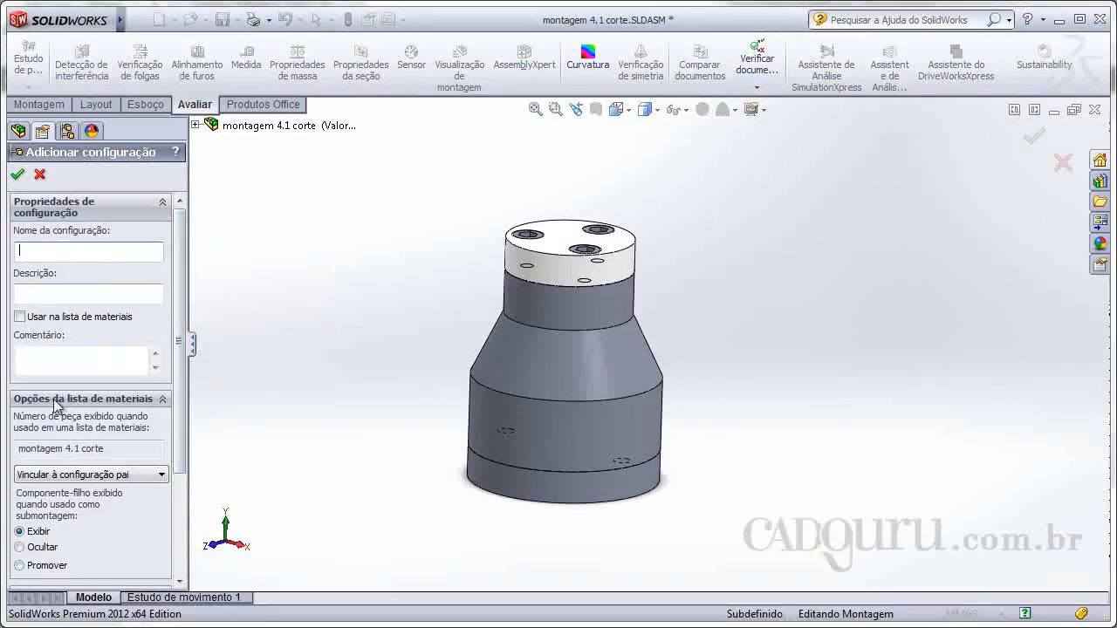
{"action": "type", "text": "Sem flange"}
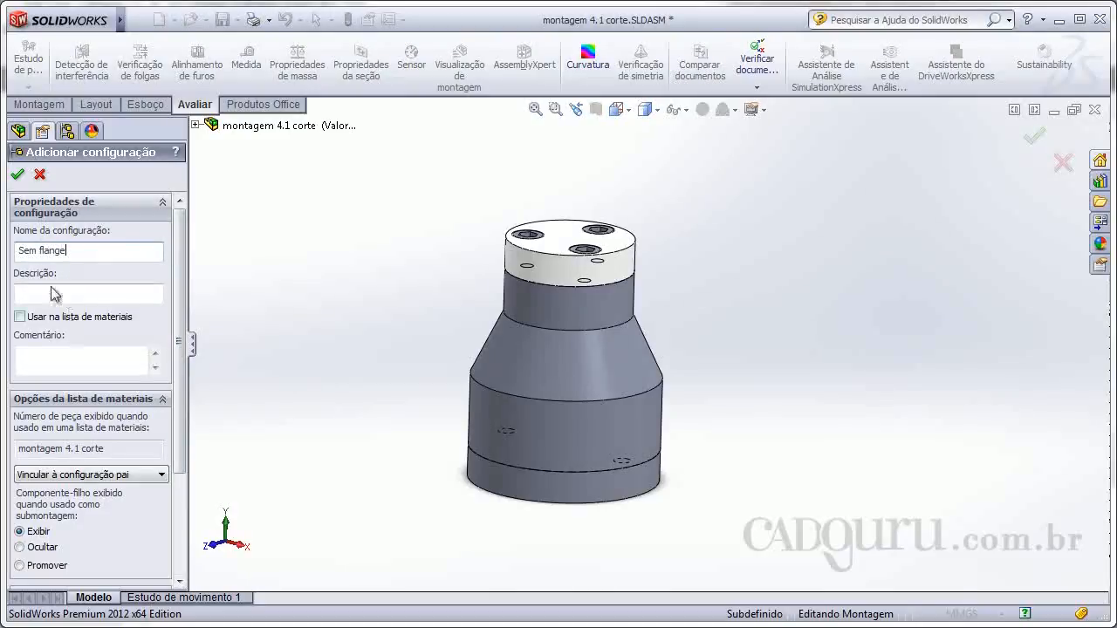
{"action": "left_click", "coordinate": [18, 175]}
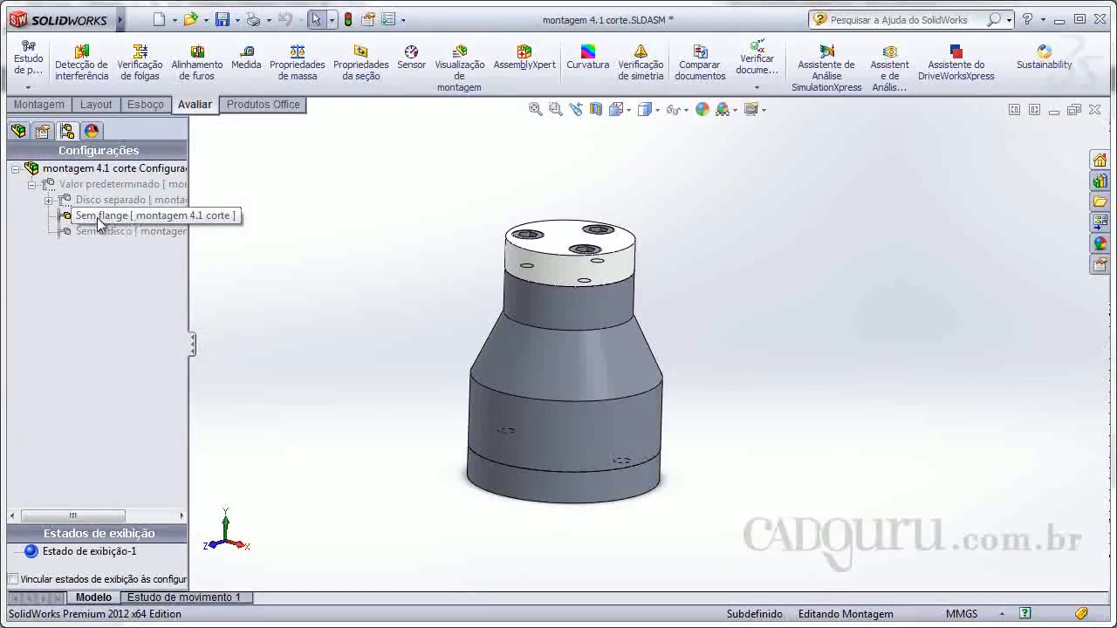
- Suppress the white top flange and its three M8 screws in the Sem flange configuration
{"action": "left_click", "coordinate": [568, 271]}
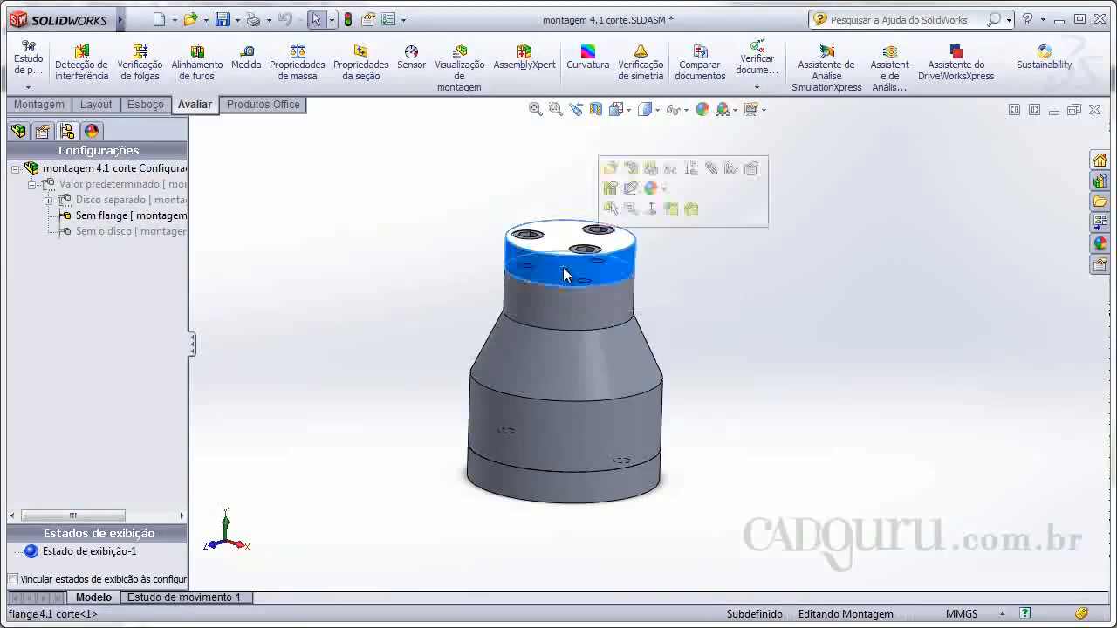
{"action": "scroll", "coordinate": [532, 242], "scroll_direction": "down", "scroll_amount": 5}
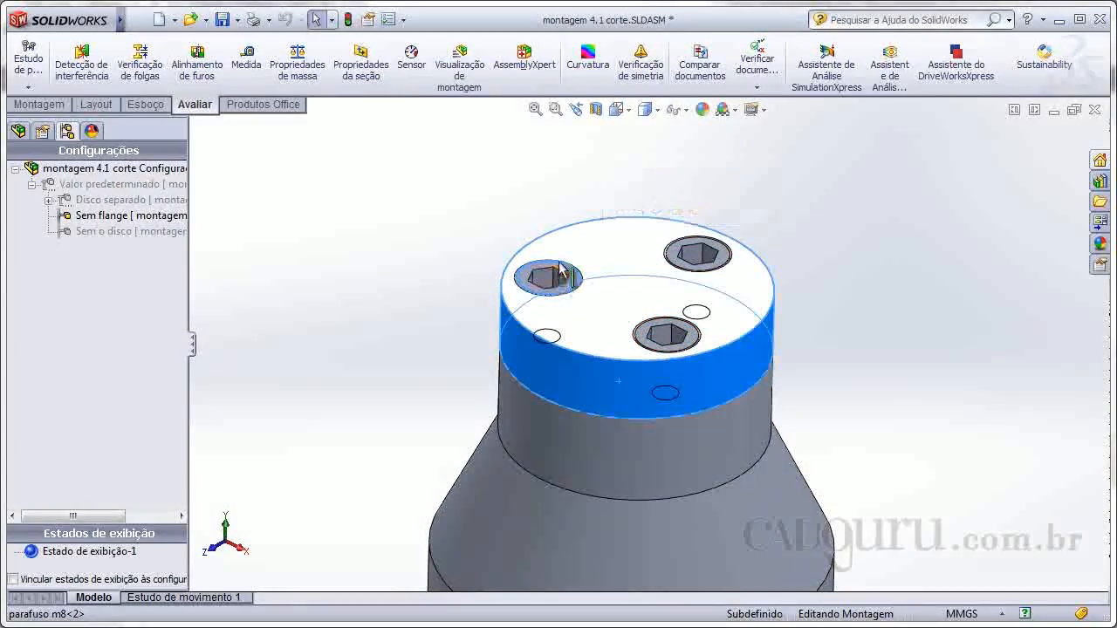
{"action": "left_click", "coordinate": [559, 276]}
{"action": "left_click", "coordinate": [667, 333], "text": "ctrl"}
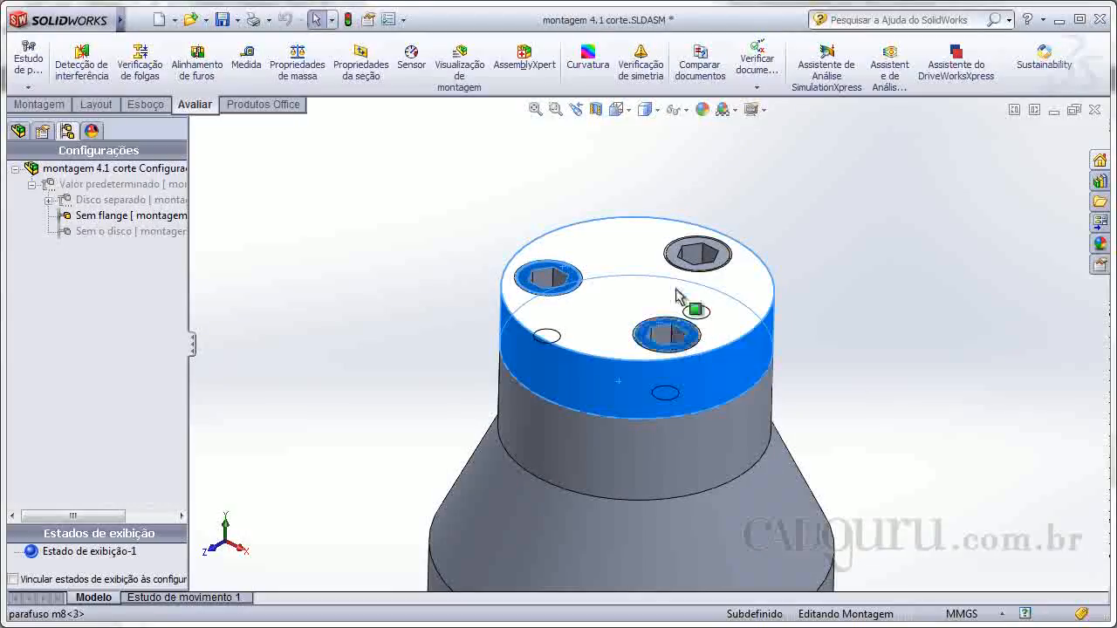
{"action": "left_click", "coordinate": [694, 250], "text": "ctrl"}
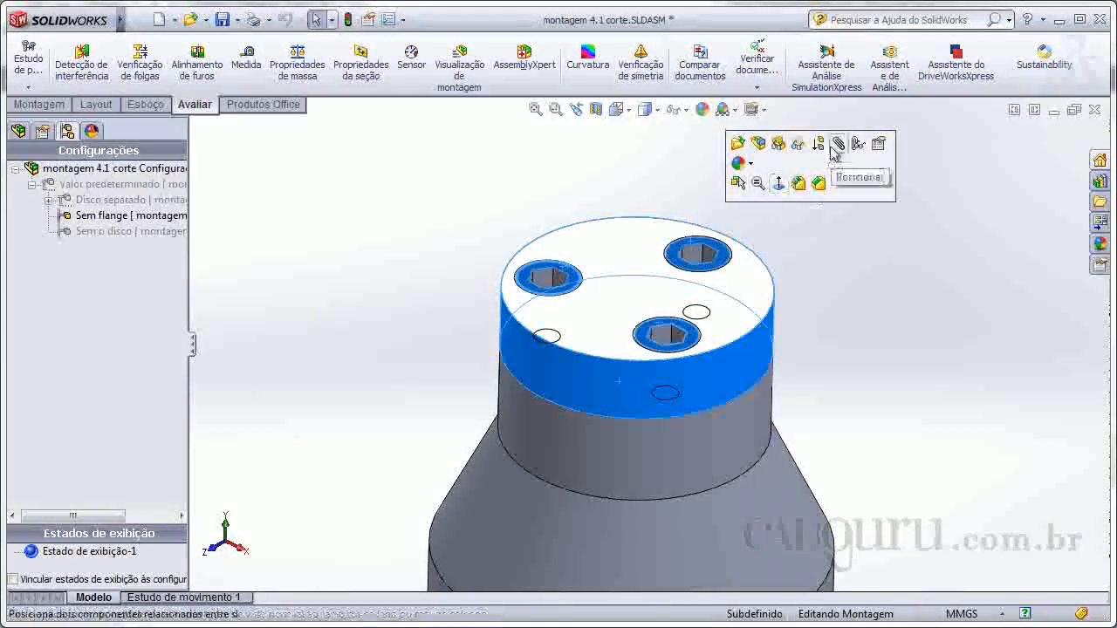
{"action": "left_click", "coordinate": [829, 150]}
{"action": "scroll", "coordinate": [661, 411], "scroll_direction": "up", "scroll_amount": 3}
{"action": "middle_click_drag", "start_coordinate": [660, 411], "coordinate": [561, 395]}
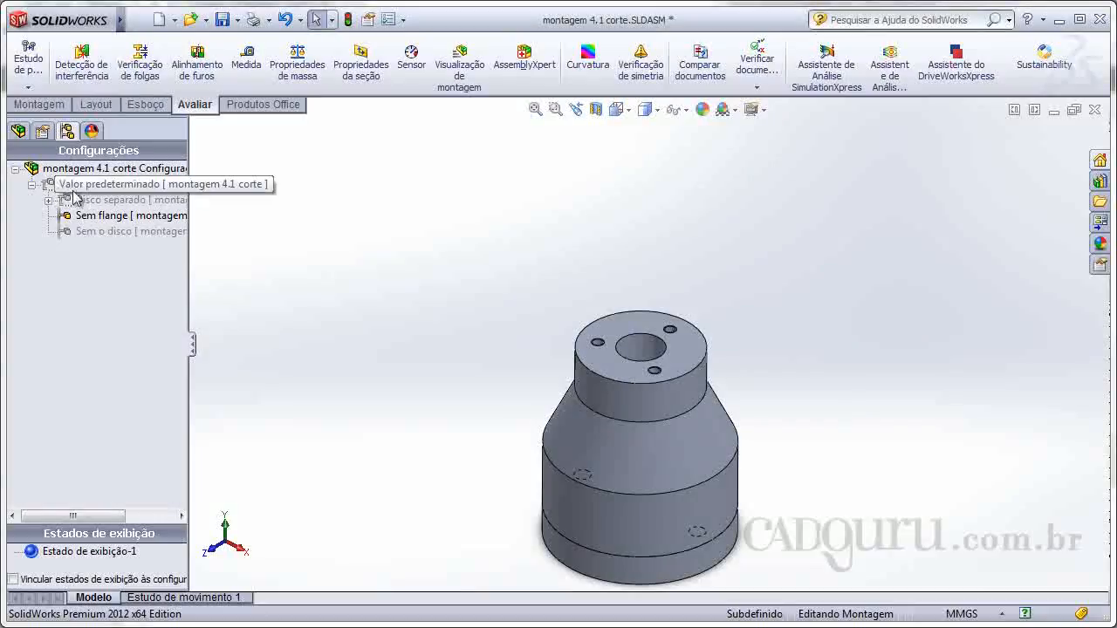
- Reactivate the assembly's Valor predeterminado configuration and return to the 4.1 corte drawing
{"action": "left_click", "coordinate": [116, 185]}
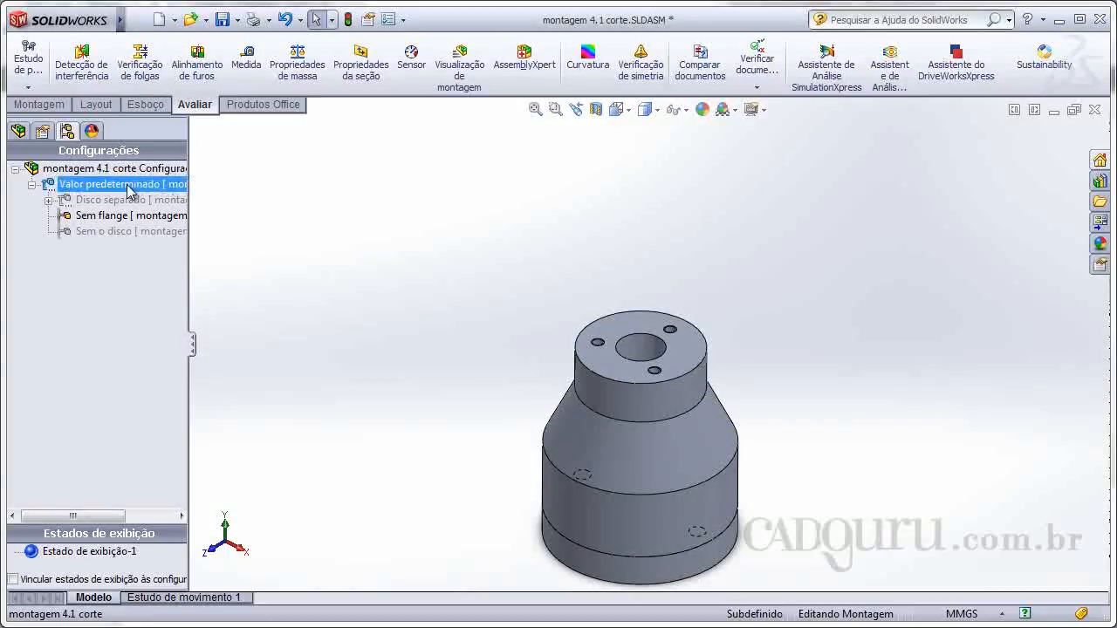
{"action": "double_click", "coordinate": [122, 185]}
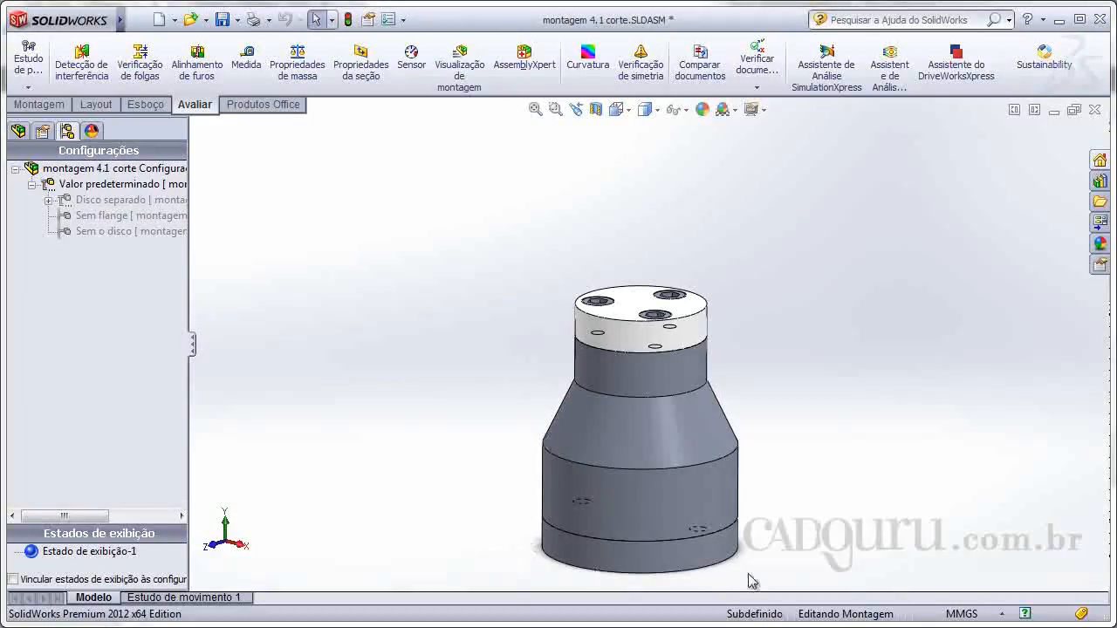
{"action": "double_click", "coordinate": [102, 216]}
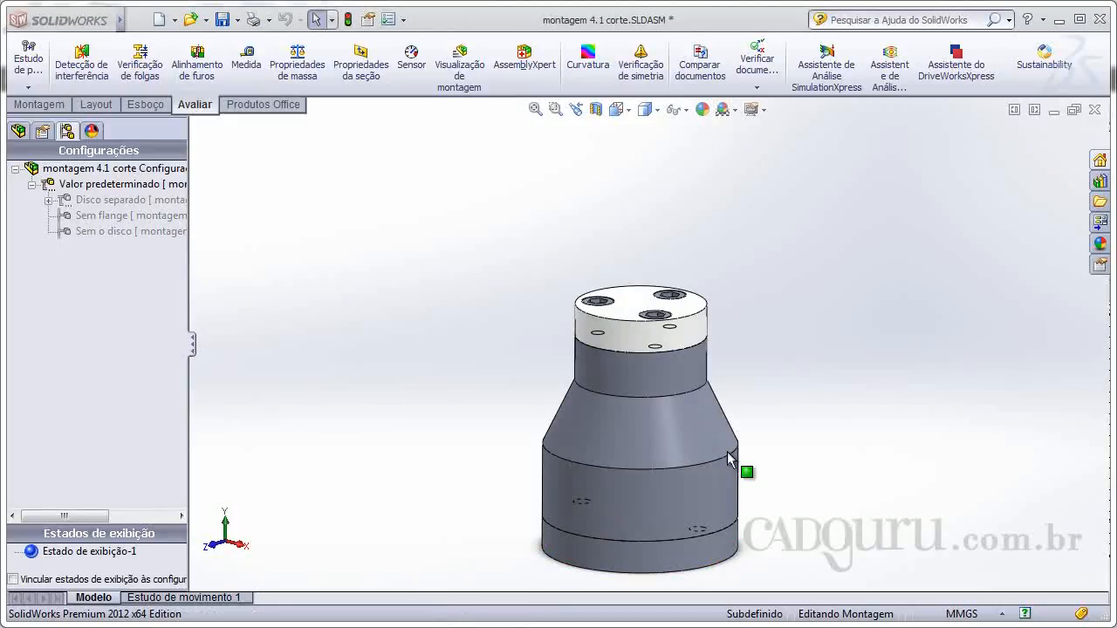
{"action": "key", "text": "ctrl+Tab"}
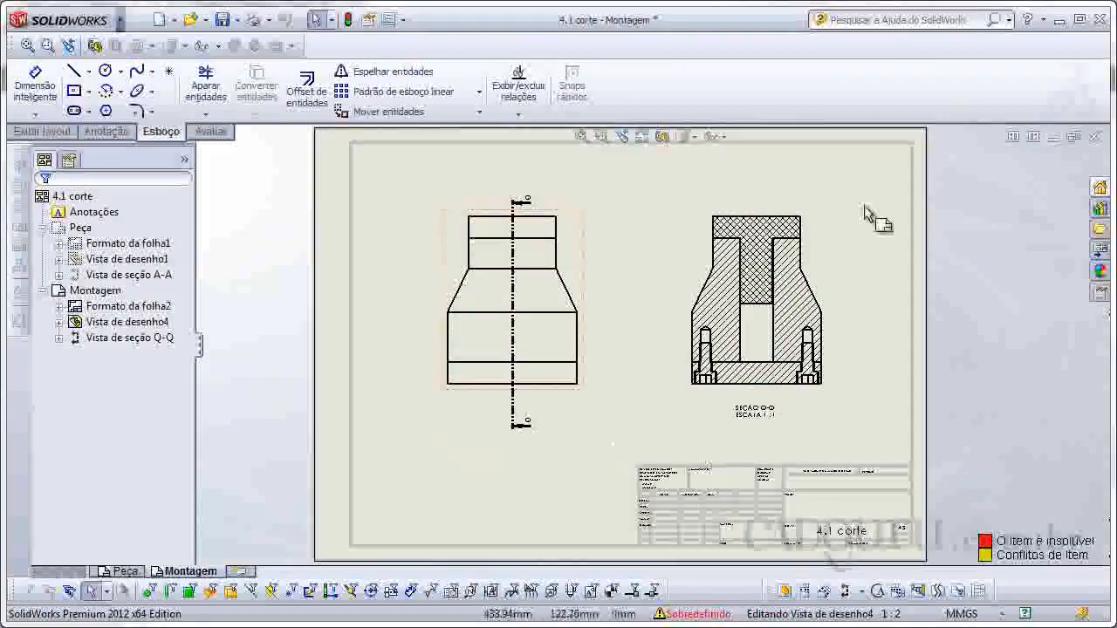
- Set the front drawing view's properties to use the named configuration Sem flange
{"action": "middle_click_drag", "start_coordinate": [503, 242], "coordinate": [515, 298]}
{"action": "scroll", "coordinate": [514, 305], "scroll_direction": "down", "scroll_amount": 3}
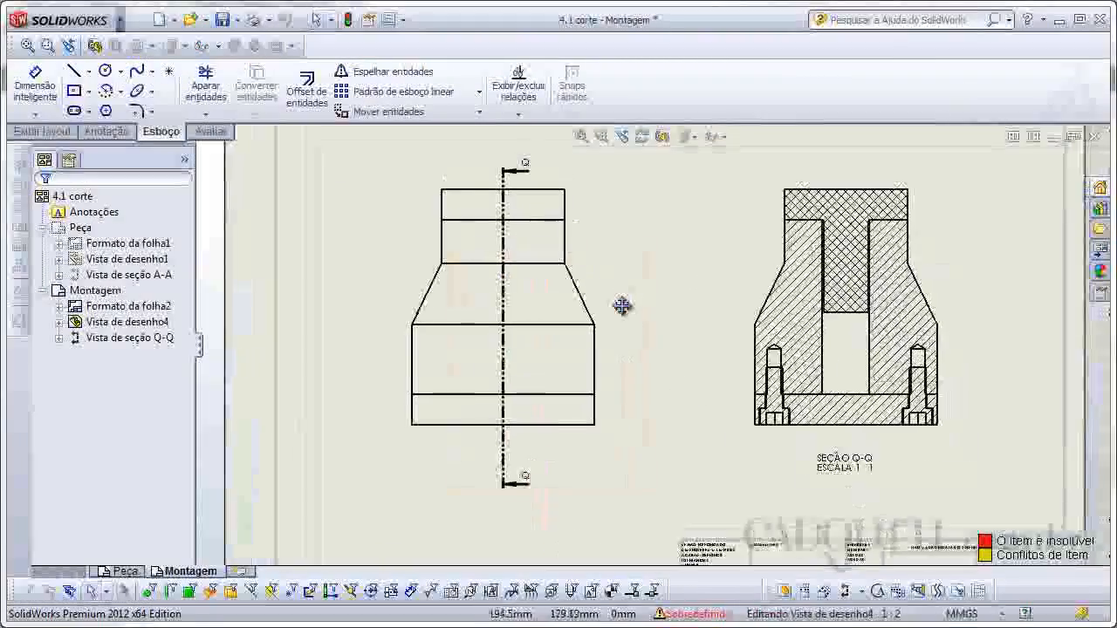
{"action": "middle_click_drag", "start_coordinate": [614, 307], "coordinate": [630, 324]}
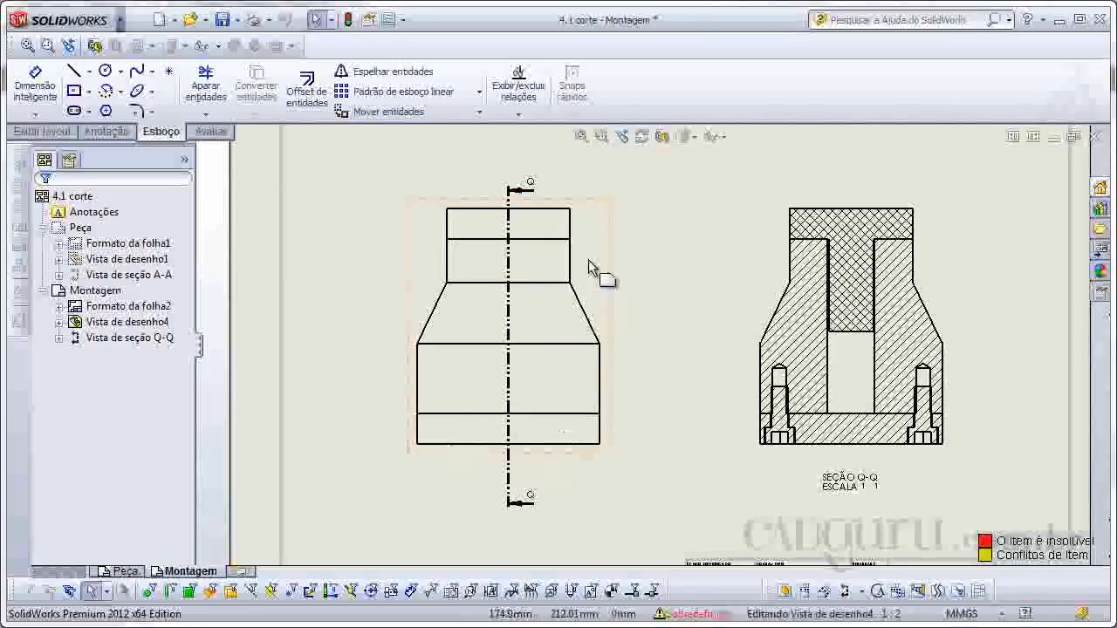
{"action": "right_click", "coordinate": [589, 267]}
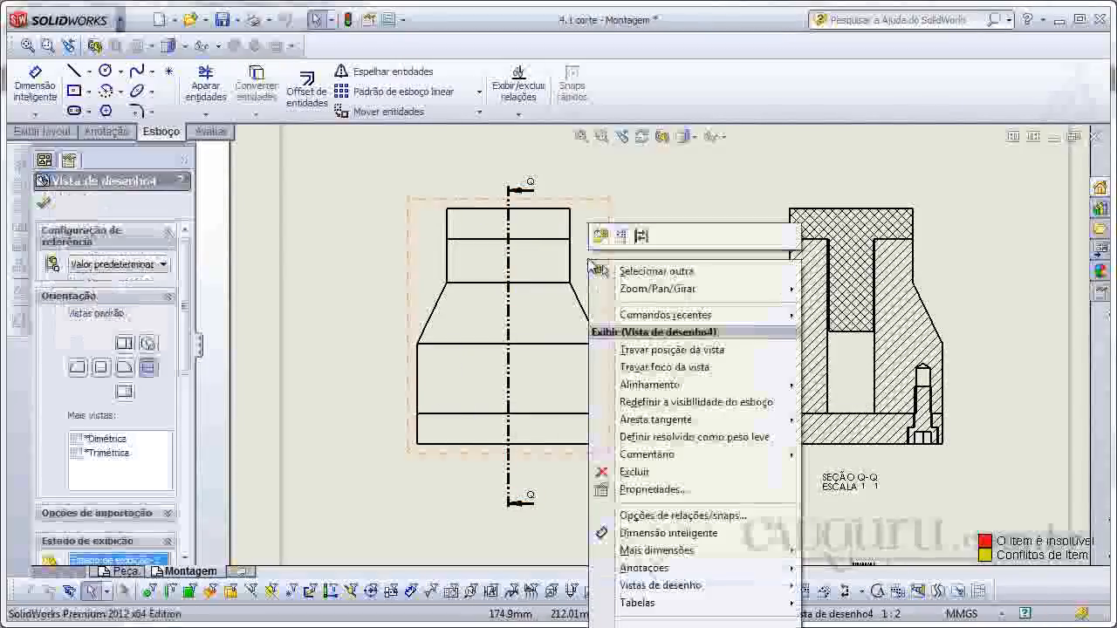
{"action": "left_click", "coordinate": [714, 494]}
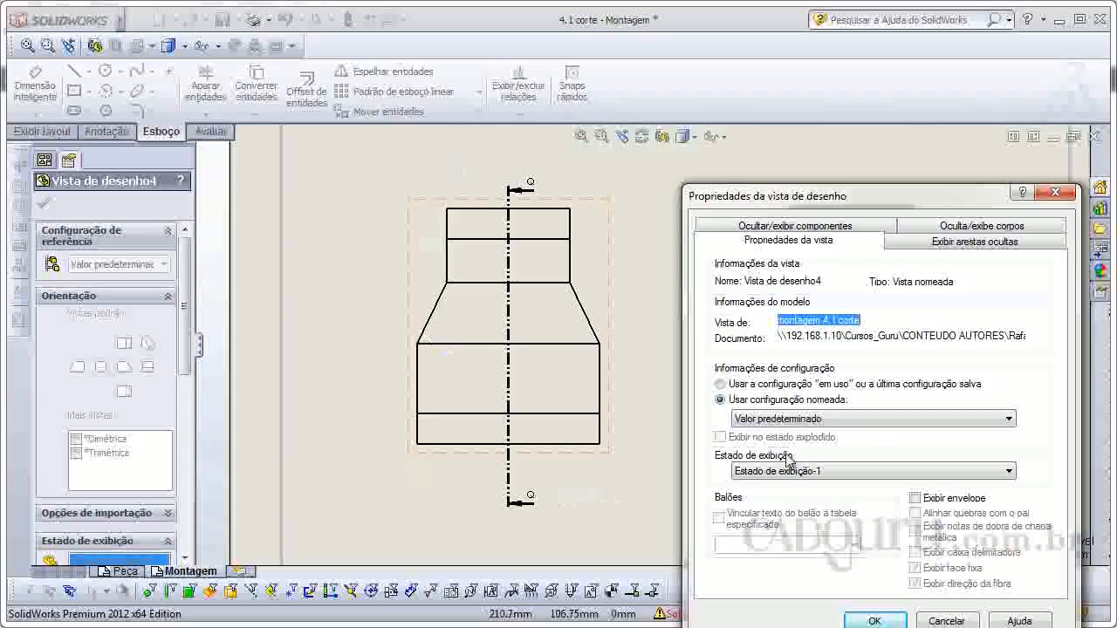
{"action": "left_click", "coordinate": [862, 420]}
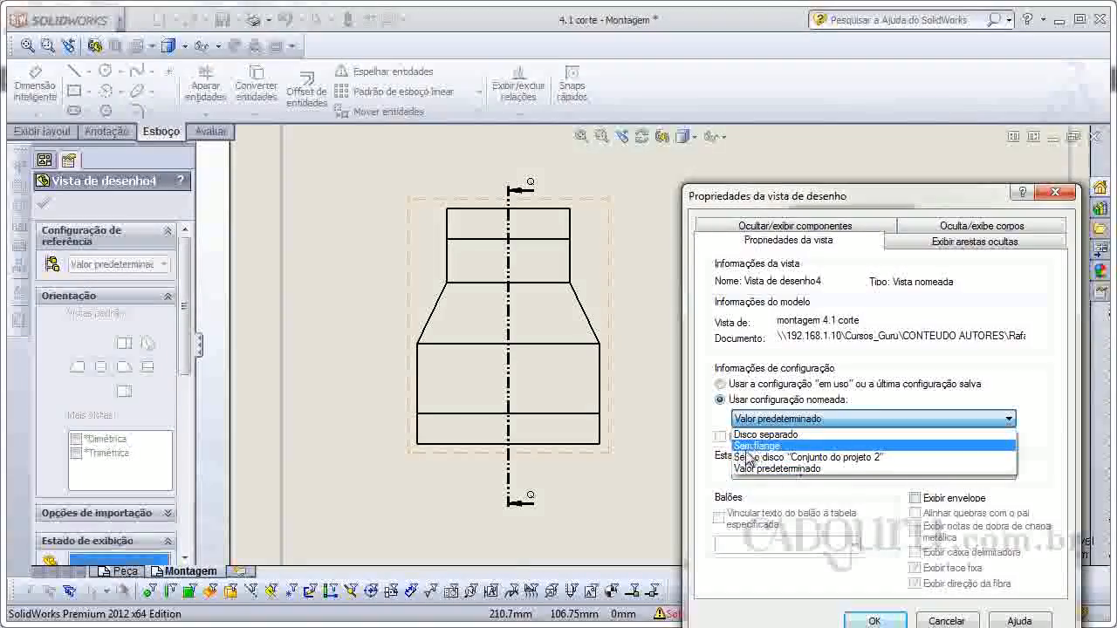
{"action": "left_click", "coordinate": [785, 447]}
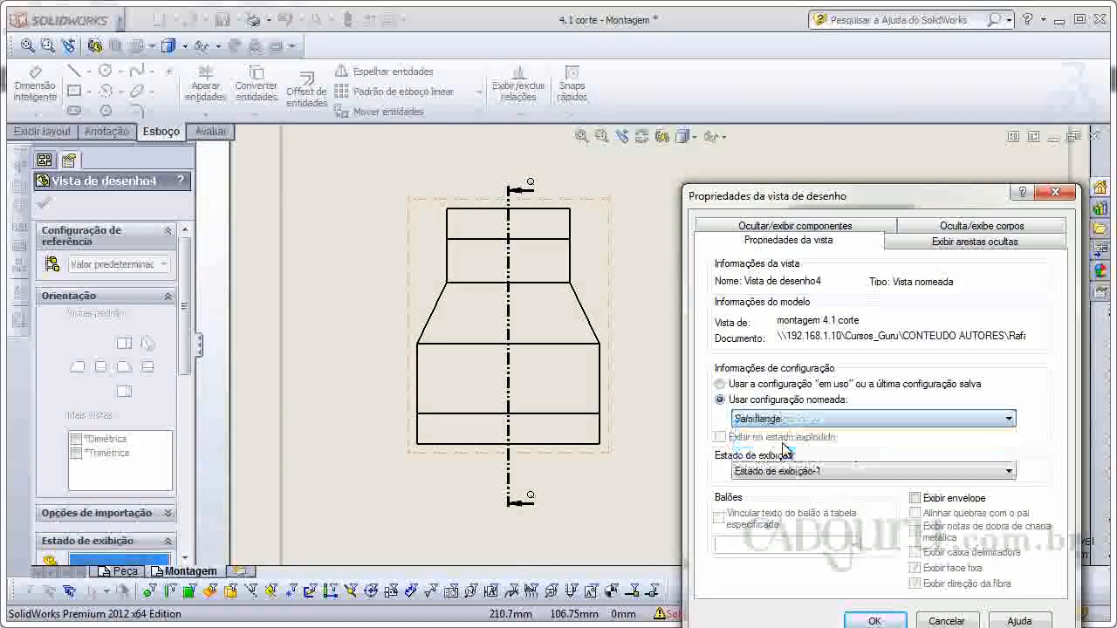
{"action": "left_click", "coordinate": [875, 621]}
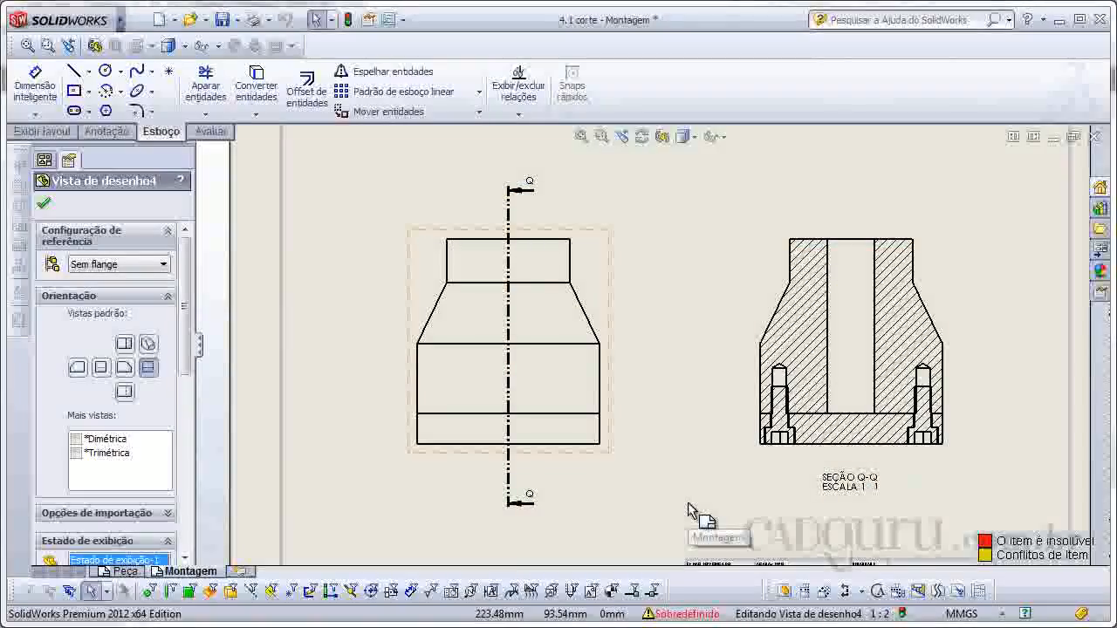
{"action": "key", "text": "f"}
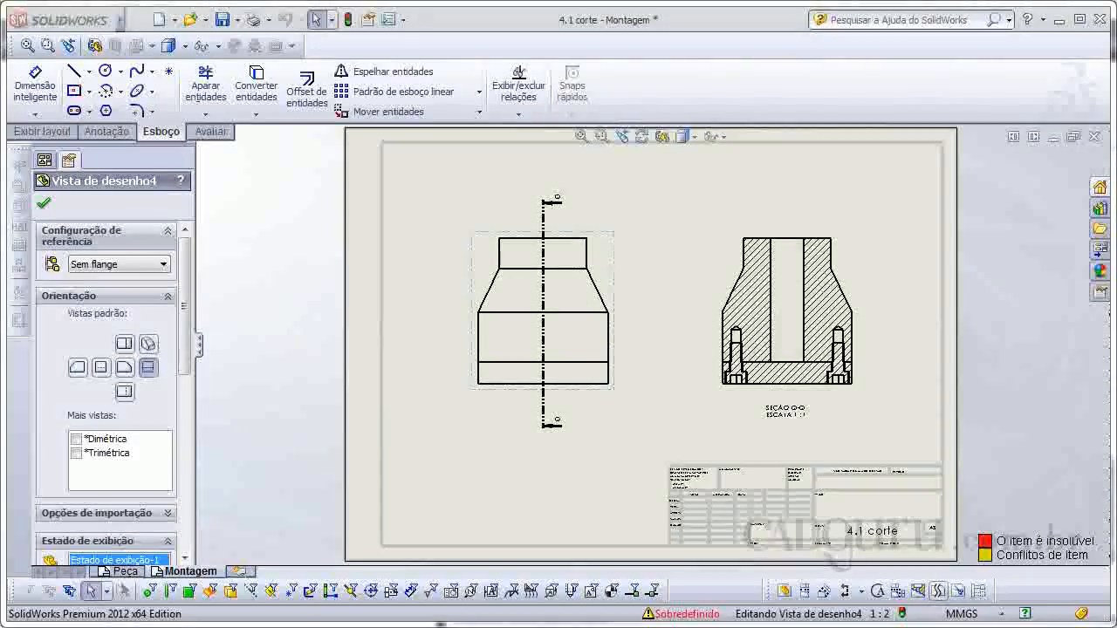